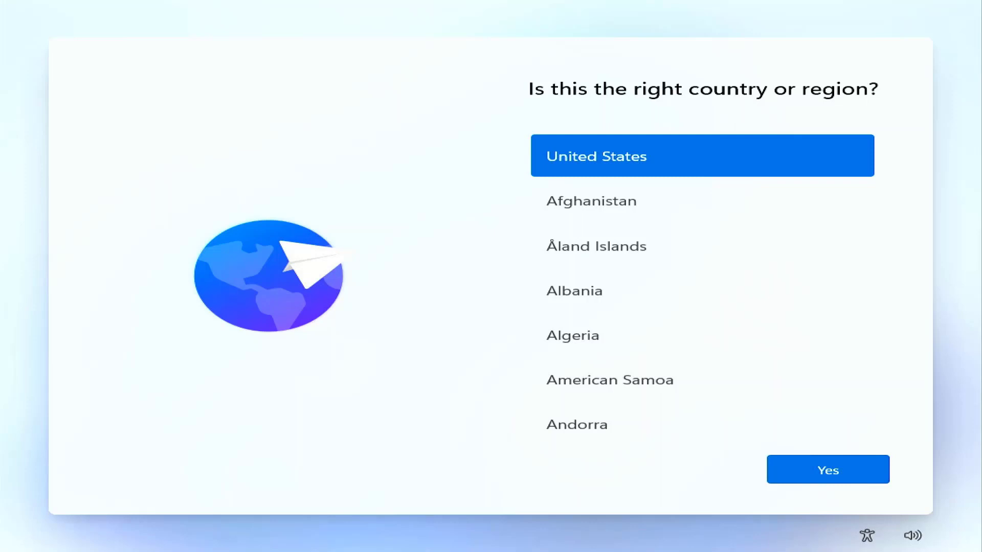
scroll(794, 265, down, 5)
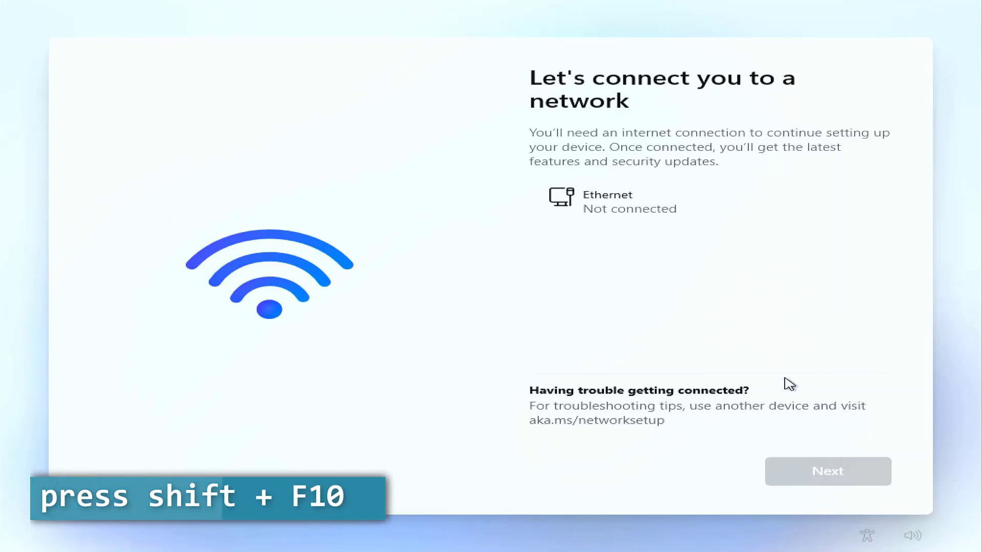
- Open an administrator Command Prompt over the network page with Shift+F10
key(shift+F10)
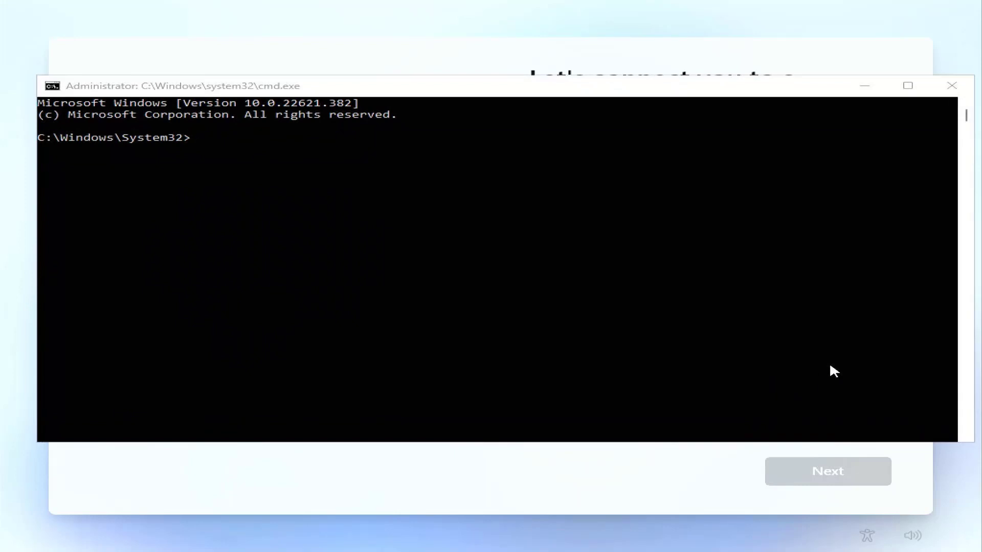
- Focus the Command Prompt window to enter the OOBE\BYPASSNRO command
click(495, 322)
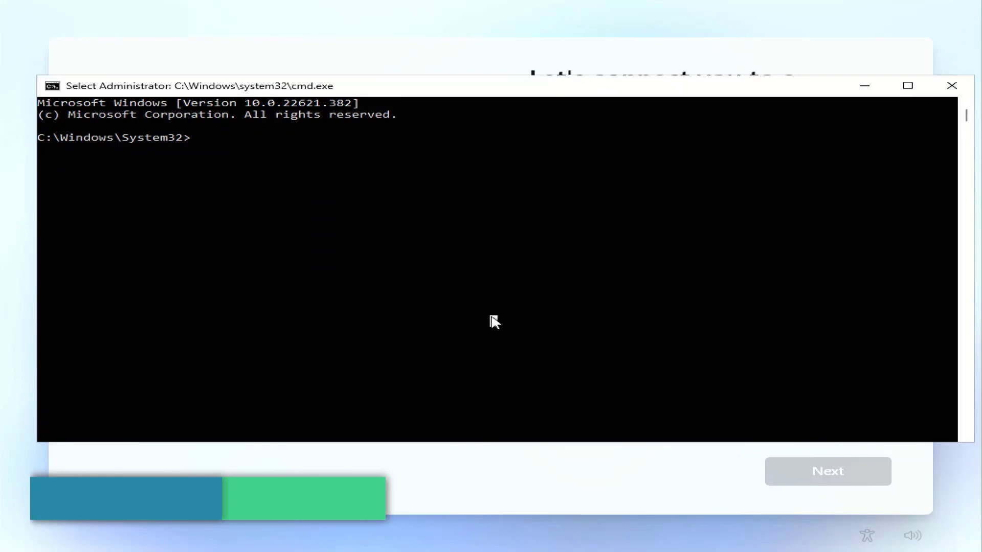
text(OO)
text(BE)
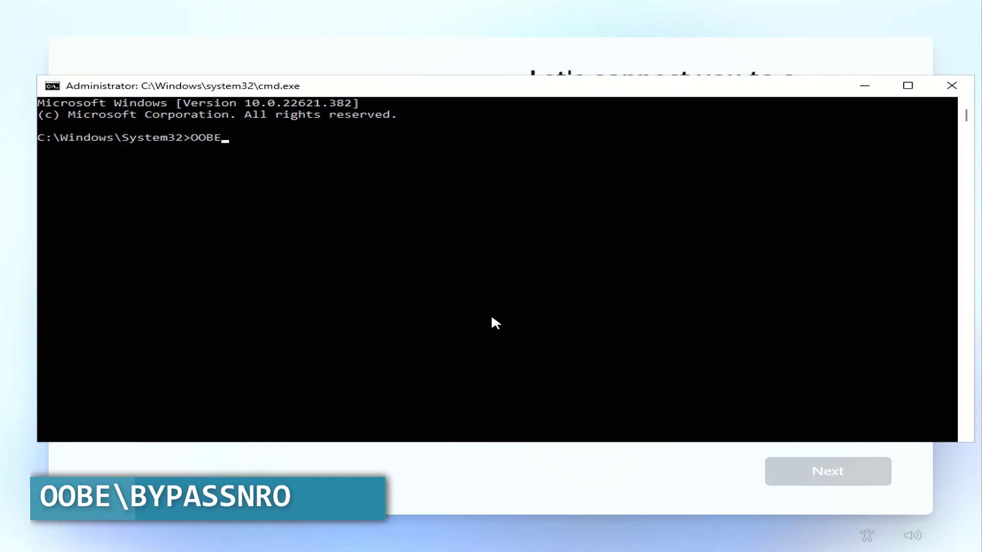
text(\)
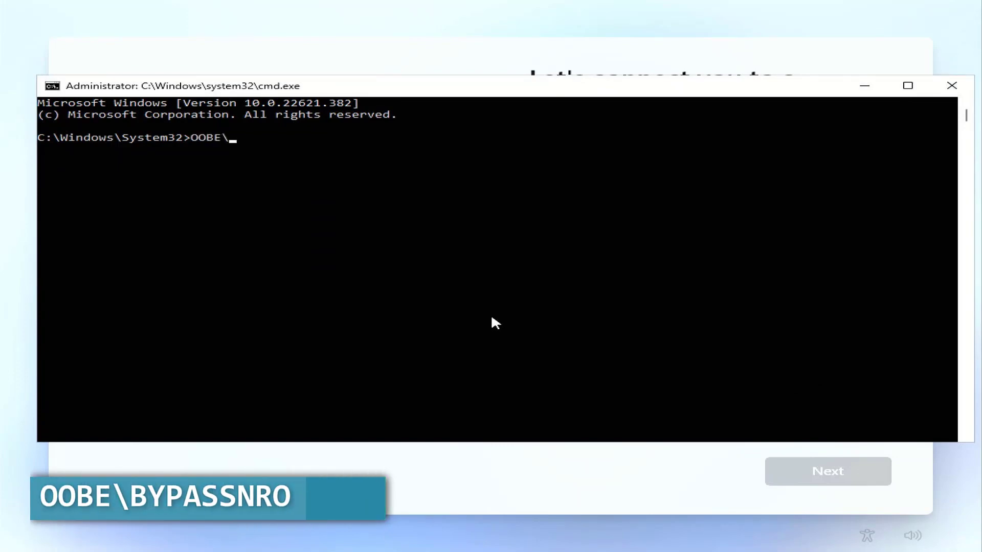
text(BY)
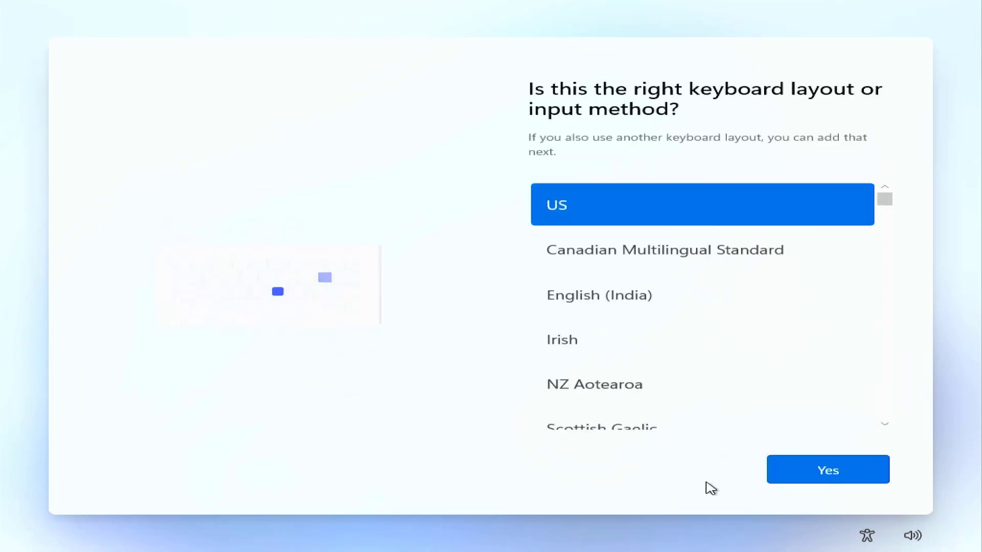
- Accept the US keyboard layout in Windows 11 Setup
click(862, 477)
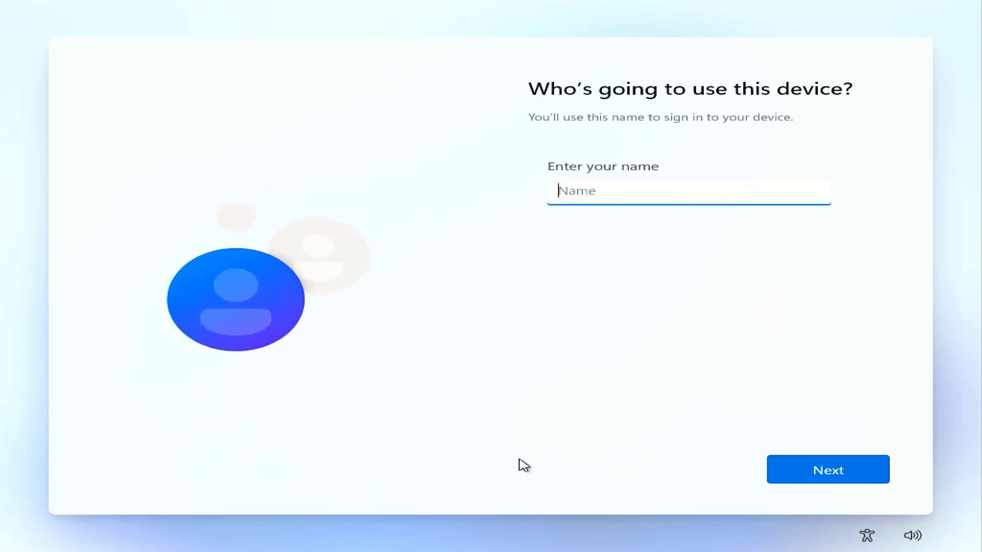
text(Morak)
- Confirm the entered local account name and continue with a blank password
click(838, 472)
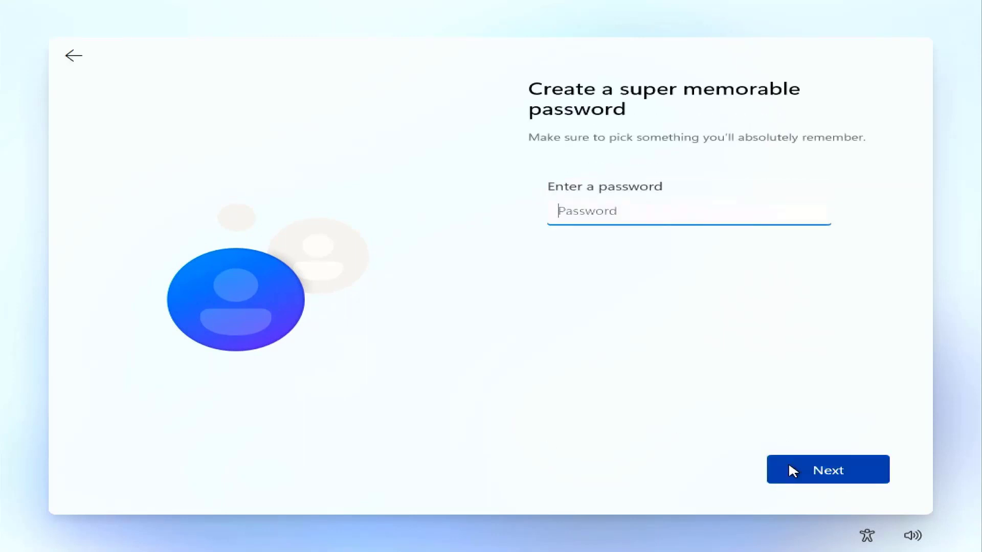
click(828, 470)
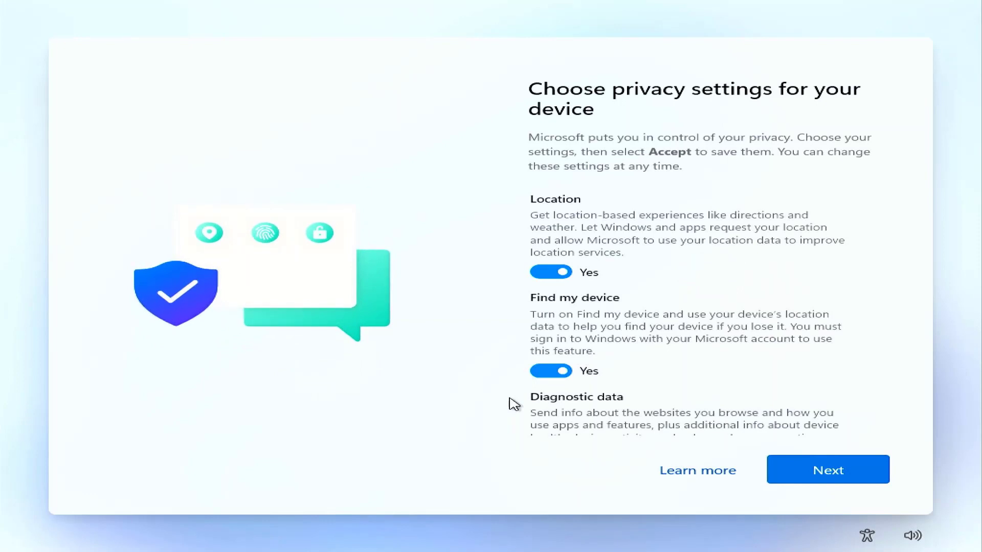
- Turn off Location, Find my device and Inking & typing, and limit diagnostic data to required only
click(541, 272)
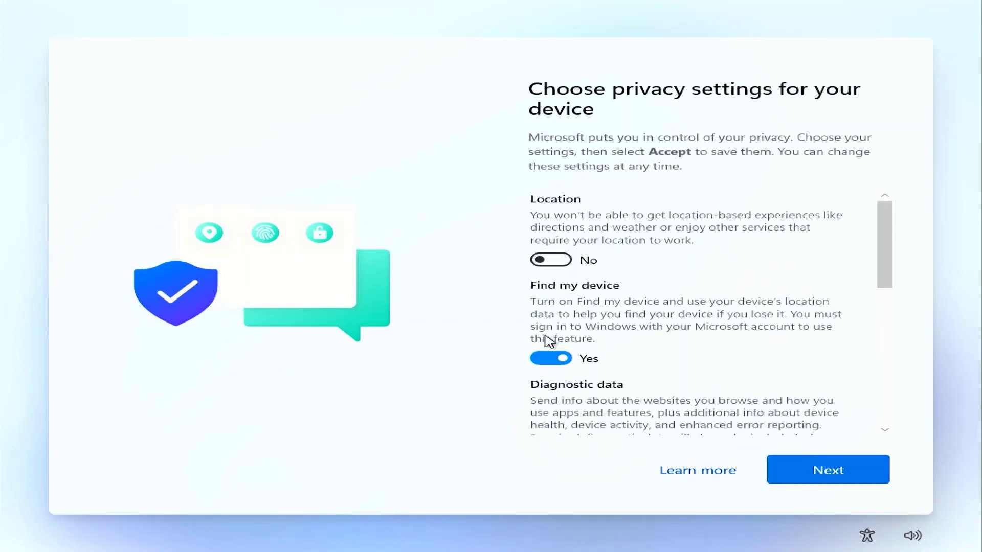
click(551, 357)
scroll(613, 345, down, 2)
scroll(613, 345, down, 1)
click(551, 299)
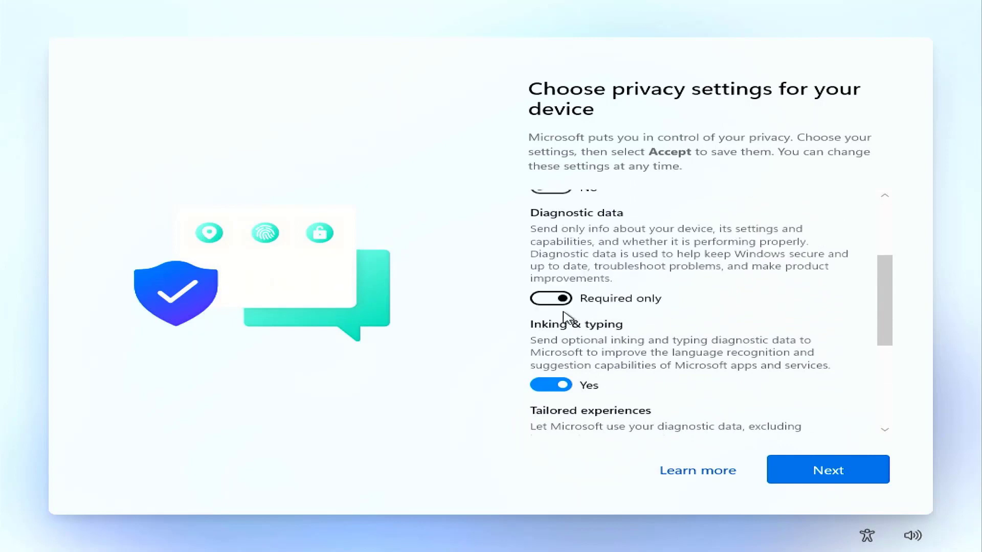
scroll(565, 315, down, 1)
click(551, 310)
scroll(561, 310, down, 1)
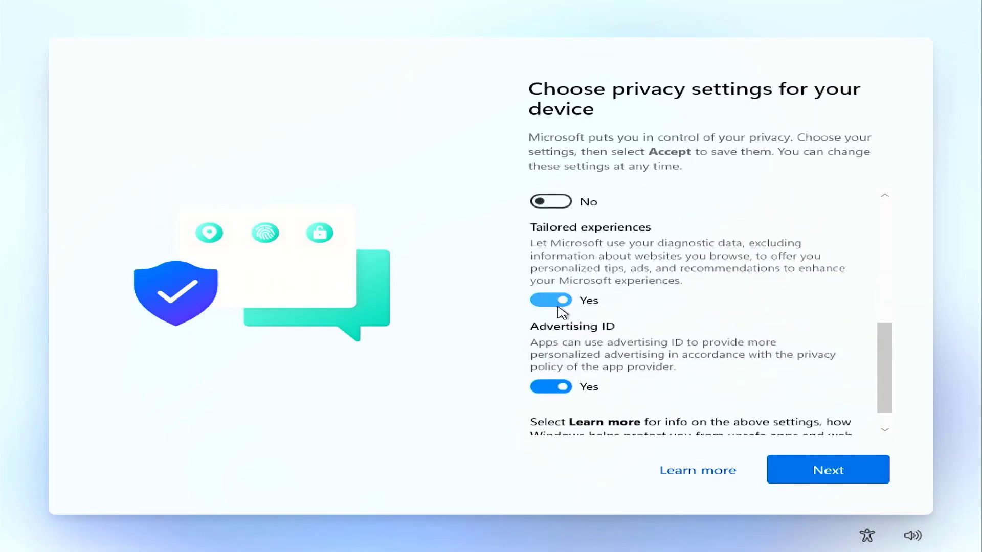